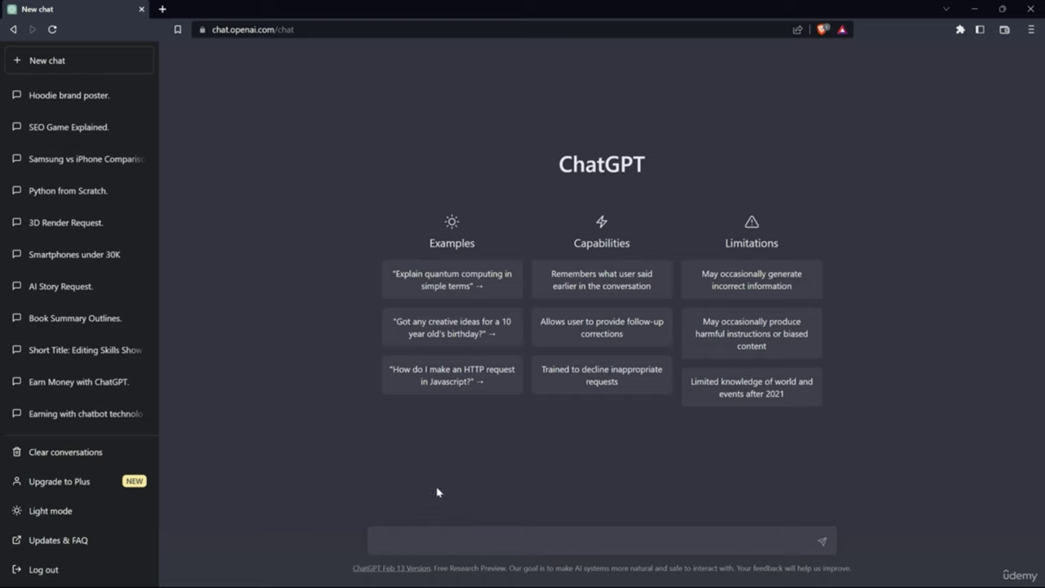
Send the prompt "i am student and i want to make some money from some side hustels so give me some Business ideas"
{"action": "left_click", "coordinate": [462, 539]}
{"action": "type", "text": "i am student and i want to make some money from some side "}
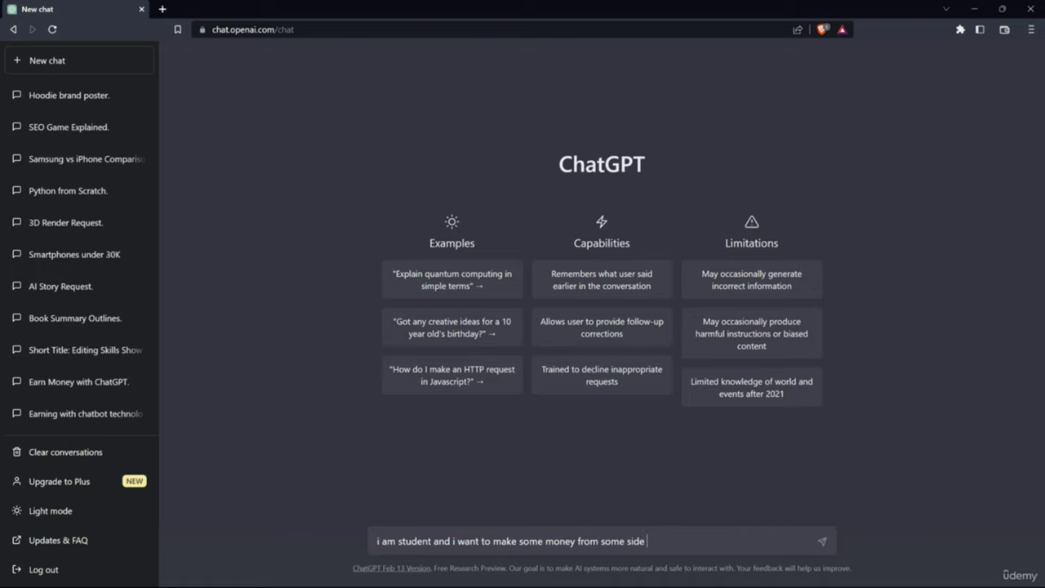
{"action": "type", "text": "hustels so give me some Business ideas"}
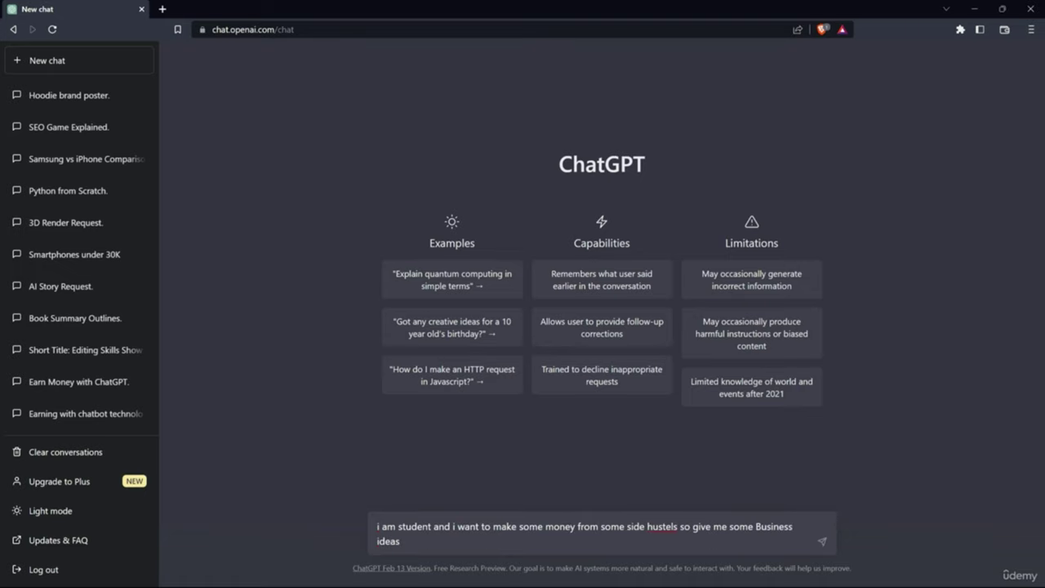
{"action": "key", "text": "Return"}
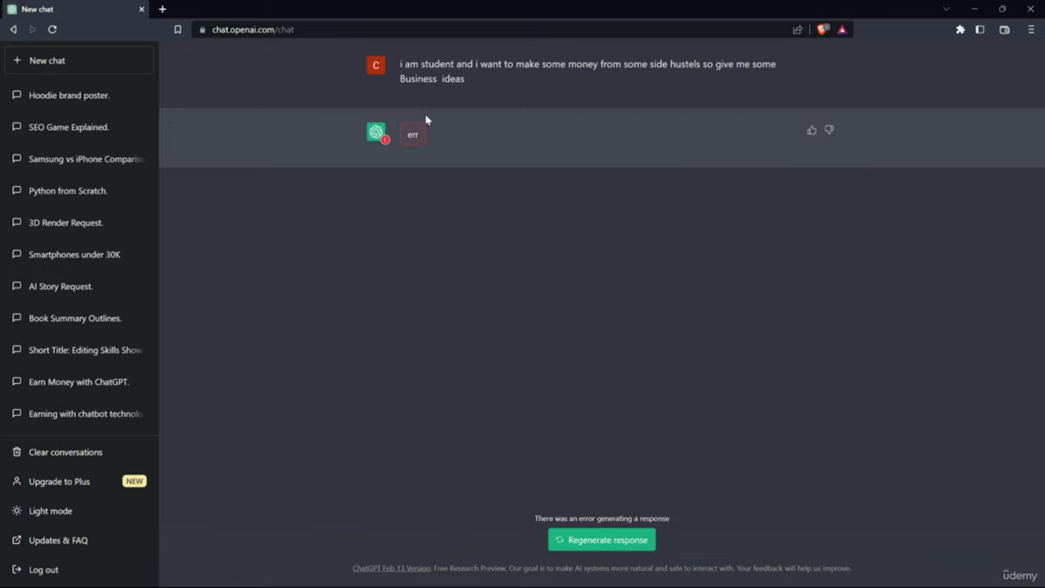
Copy the text of the sent side-hustle prompt and submit it again in a fresh chat
{"action": "left_click_drag", "start_coordinate": [400, 61], "coordinate": [581, 112]}
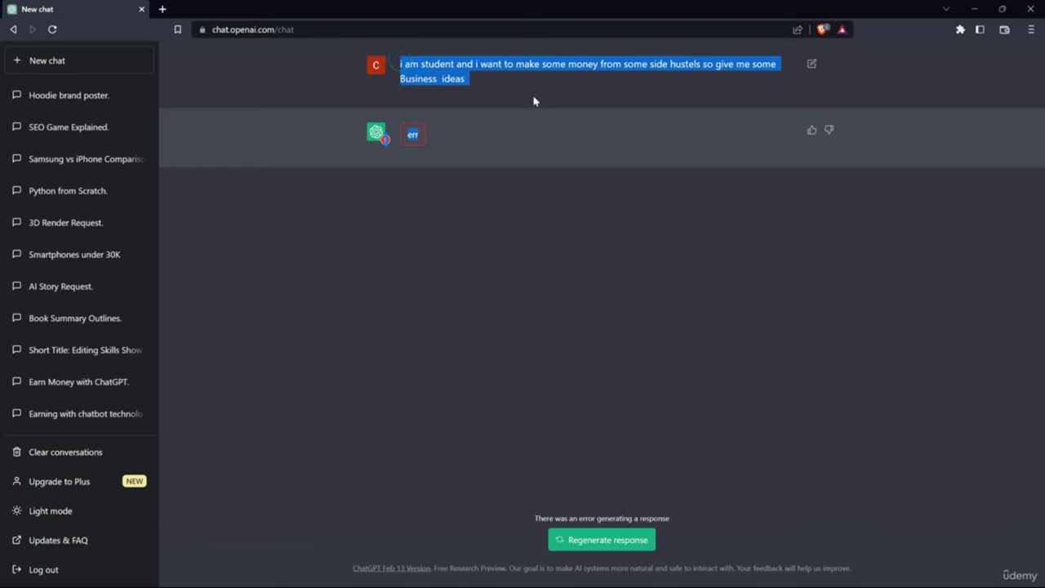
{"action": "left_click", "coordinate": [476, 85]}
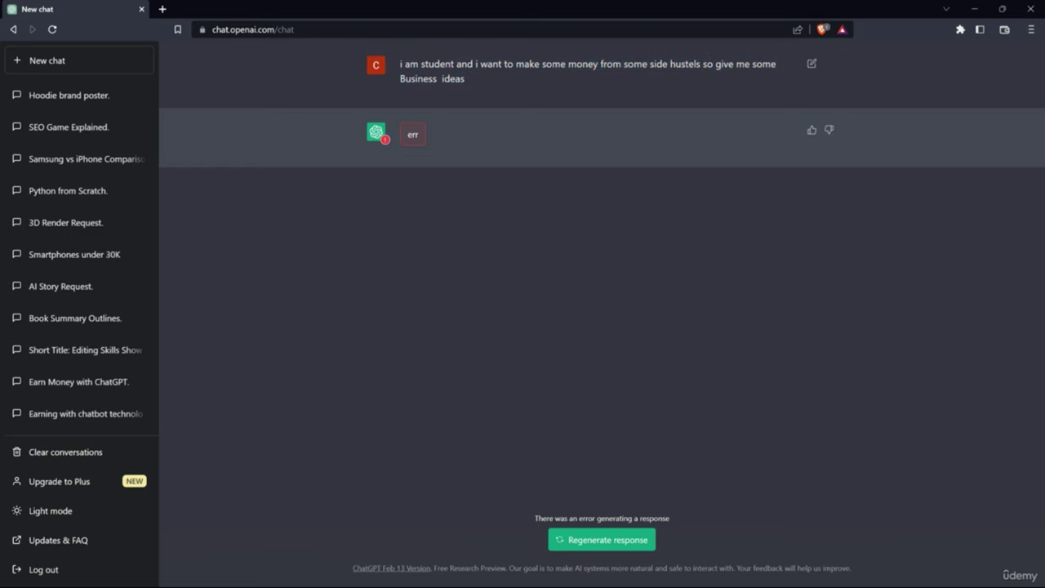
{"action": "triple_click", "coordinate": [469, 78]}
{"action": "key", "text": "ctrl+c"}
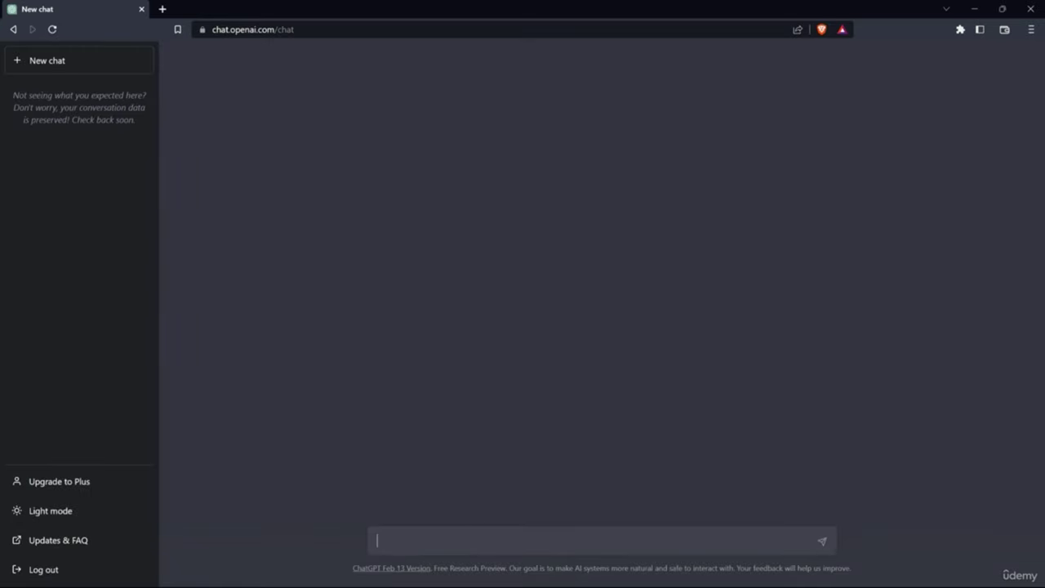
{"action": "key", "text": "ctrl+v"}
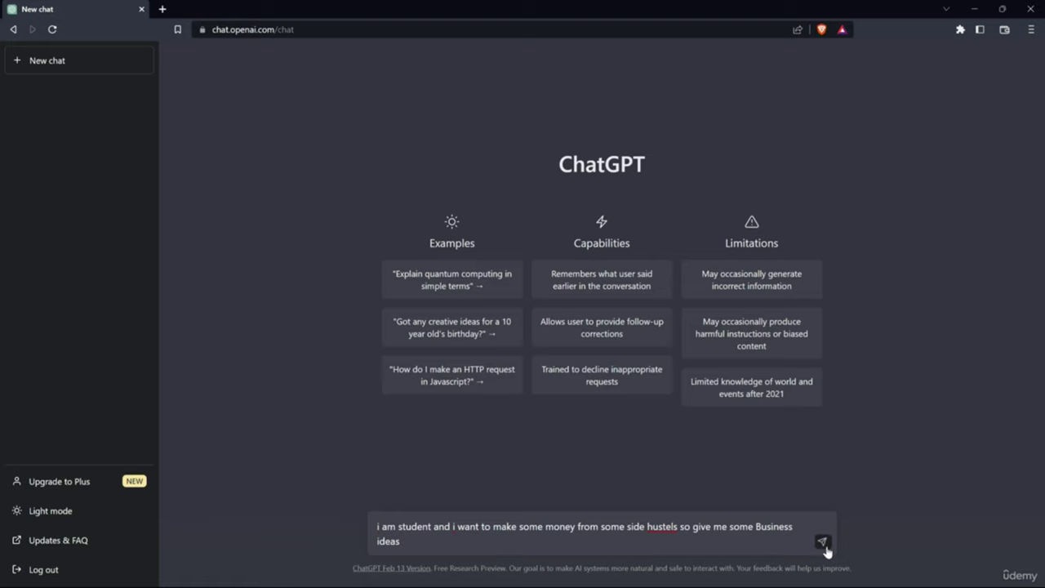
{"action": "left_click", "coordinate": [822, 543]}
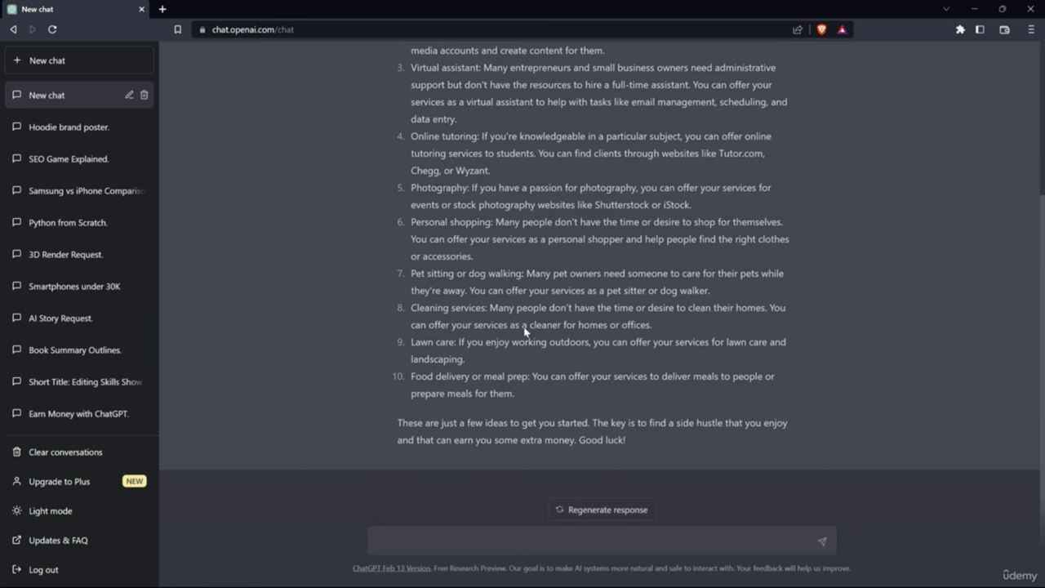
Read through the whole reply to review the suggested side-hustle business ideas
{"action": "scroll", "coordinate": [525, 331], "scroll_direction": "up", "scroll_amount": 3}
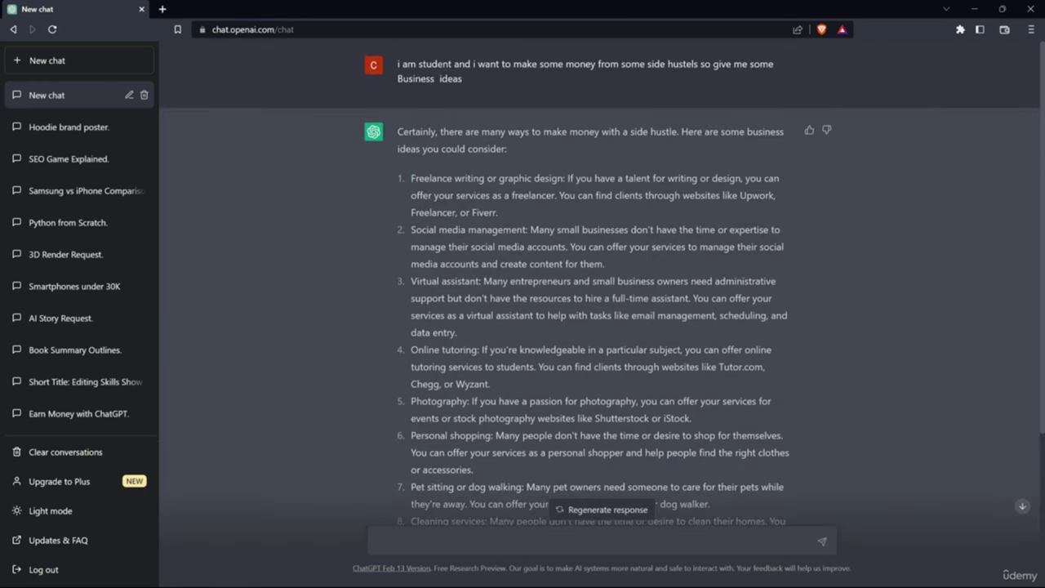
{"action": "scroll", "coordinate": [522, 310], "scroll_direction": "down", "scroll_amount": 3}
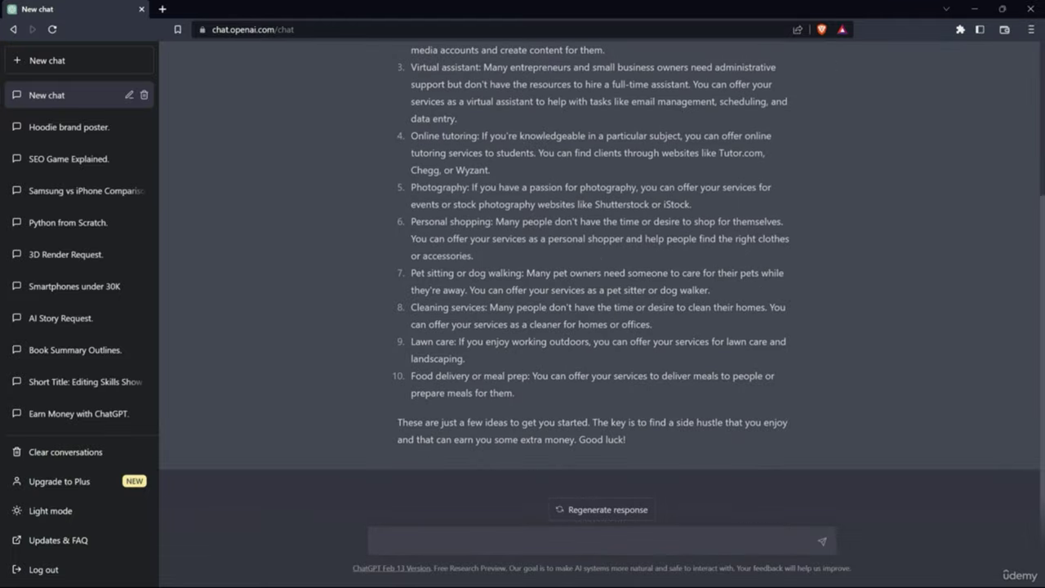
{"action": "scroll", "coordinate": [522, 310], "scroll_direction": "up", "scroll_amount": 3}
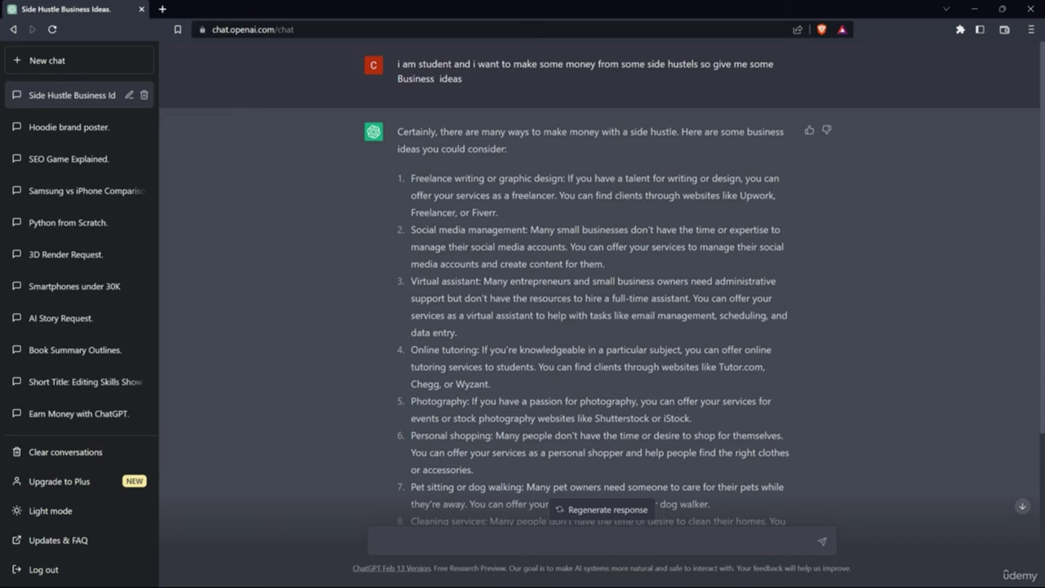
{"action": "scroll", "coordinate": [602, 278], "scroll_direction": "down", "scroll_amount": 3}
{"action": "scroll", "coordinate": [601, 278], "scroll_direction": "up", "scroll_amount": 2}
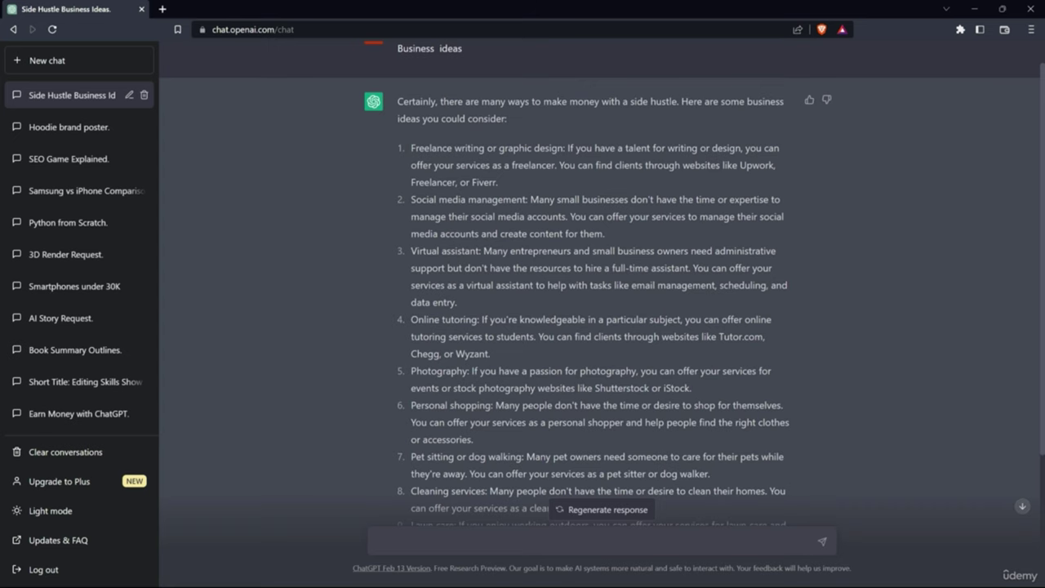
{"action": "scroll", "coordinate": [531, 296], "scroll_direction": "down", "scroll_amount": 3}
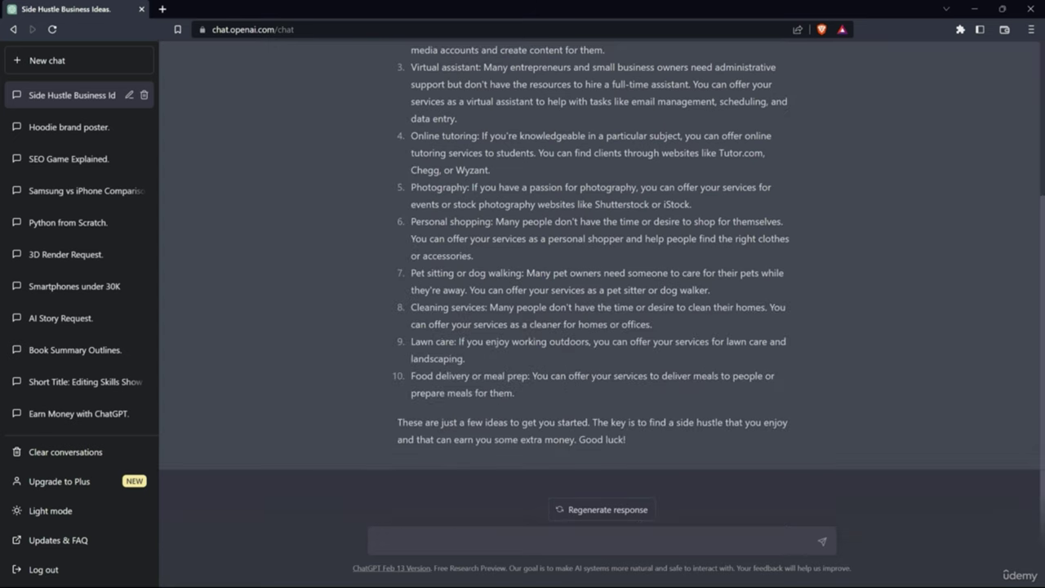
{"action": "scroll", "coordinate": [572, 286], "scroll_direction": "up", "scroll_amount": 3}
{"action": "scroll", "coordinate": [531, 298], "scroll_direction": "down", "scroll_amount": 3}
{"action": "scroll", "coordinate": [413, 195], "scroll_direction": "up", "scroll_amount": 3}
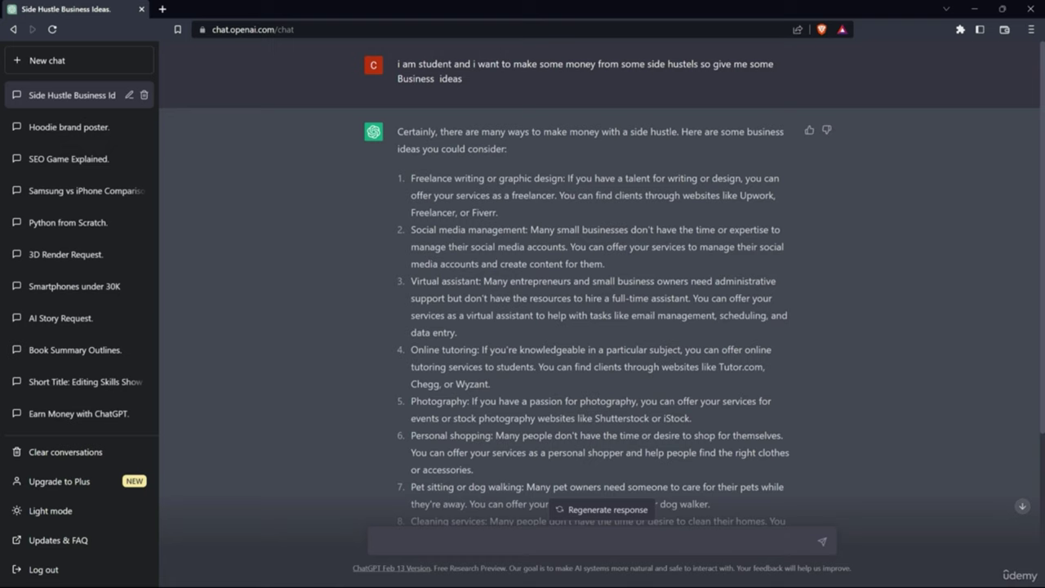
{"action": "scroll", "coordinate": [512, 339], "scroll_direction": "down", "scroll_amount": 3}
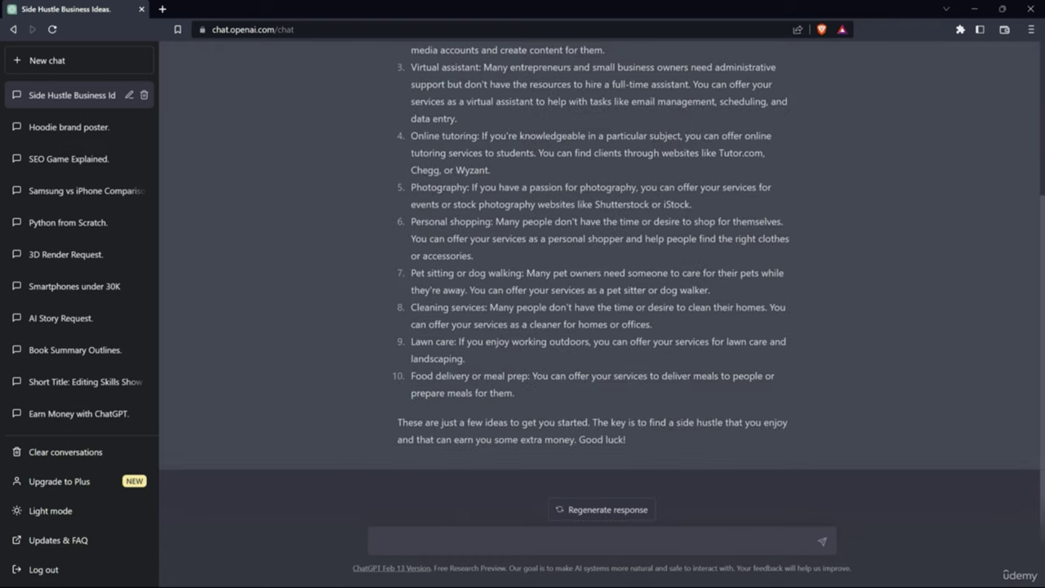
Send the follow-up prompt "give me some Business ideas using chatgpt", reusing the end of the copied prompt
{"action": "left_click", "coordinate": [502, 541]}
{"action": "type", "text": "want some"}
{"action": "key", "text": "ctrl+v"}
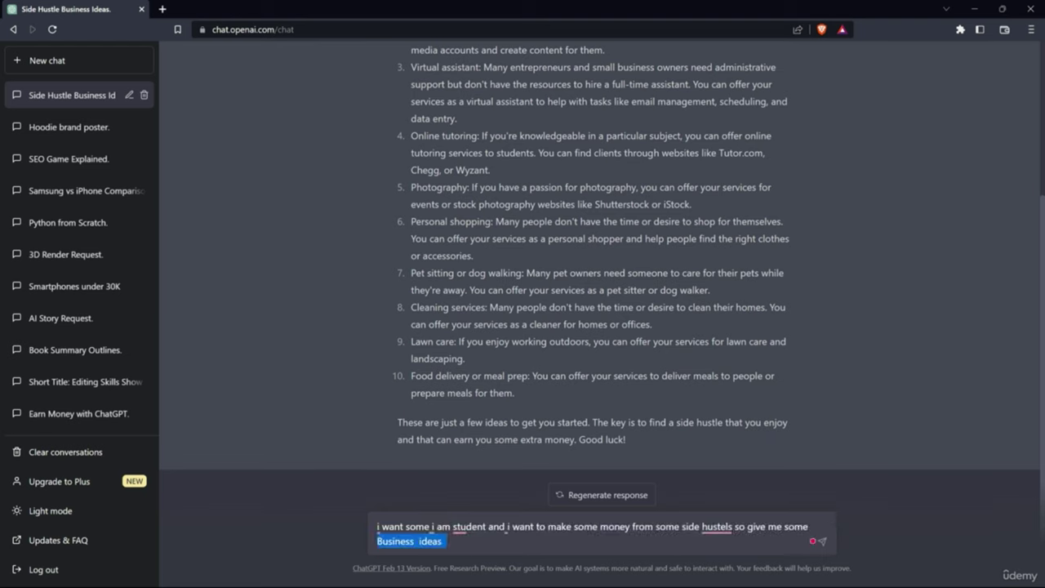
{"action": "key", "text": "BackSpace"}
{"action": "type", "text": "using chatgpt"}
{"action": "key", "text": "Return"}
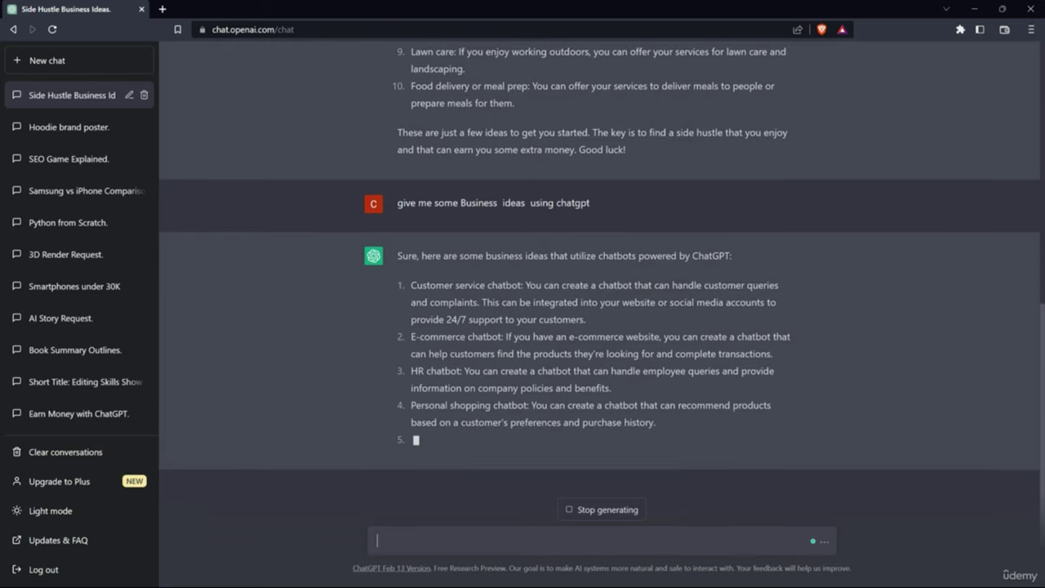
Stop the reply on ChatGPT business ideas while it is being written and regenerate it
{"action": "left_click", "coordinate": [569, 510]}
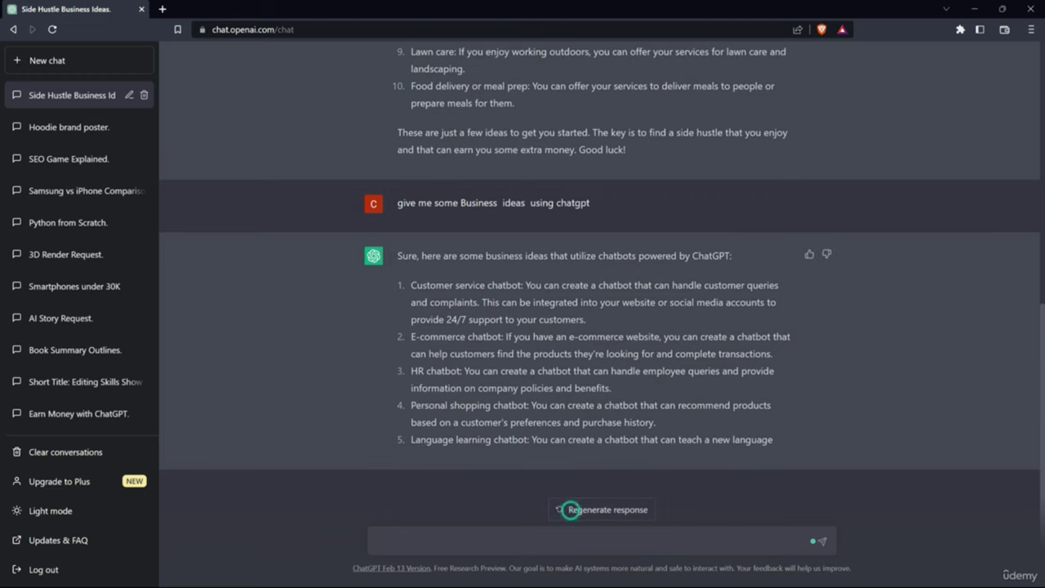
{"action": "left_click", "coordinate": [621, 515]}
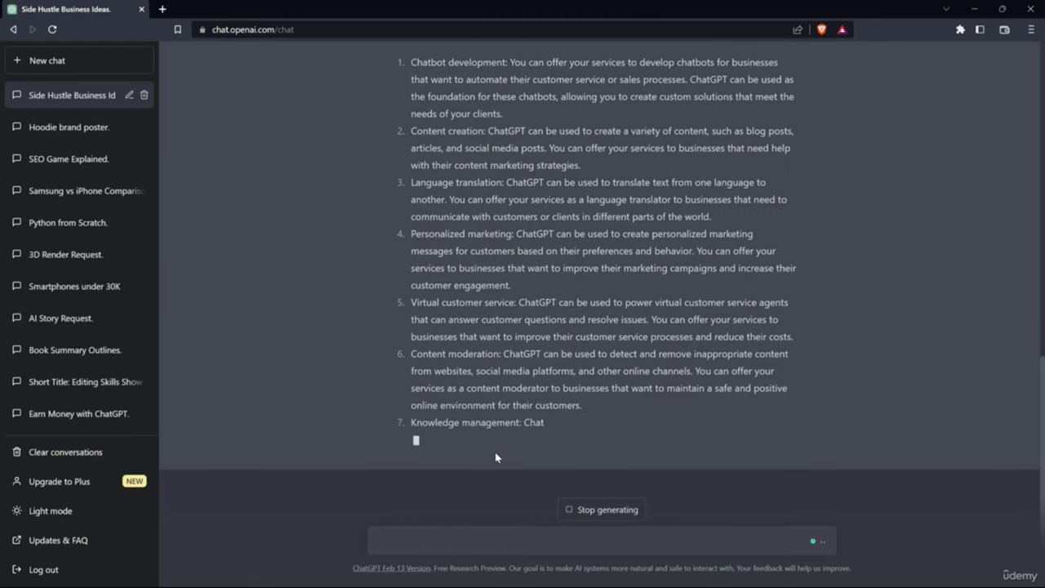
Ask "what if i used this Business ideas how much money I can make from it" and view the start of the reply
{"action": "left_click", "coordinate": [492, 536]}
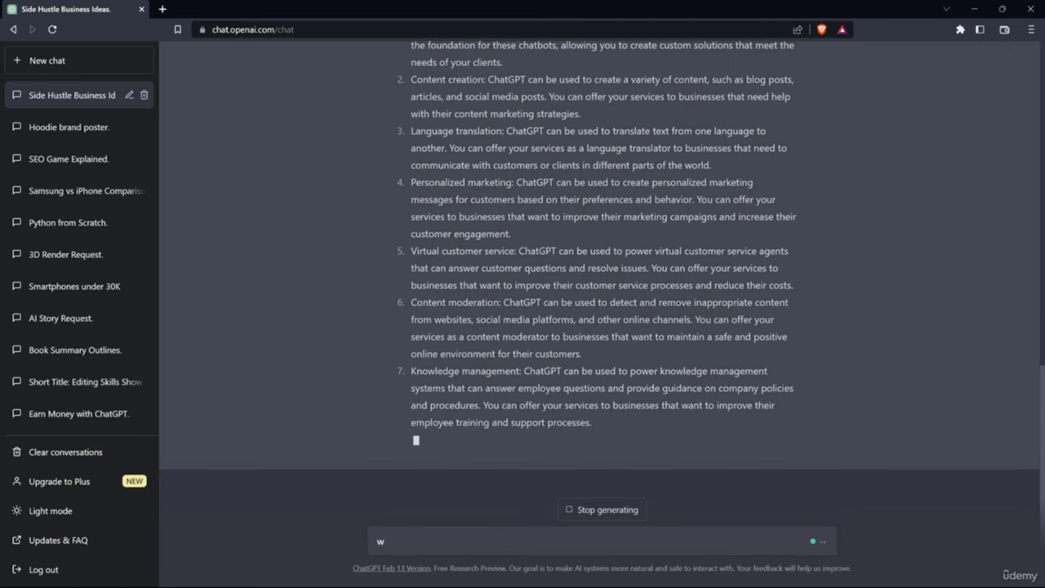
{"action": "type", "text": "what if i used this Business  ideas  how much money I can make from it"}
{"action": "key", "text": "Return"}
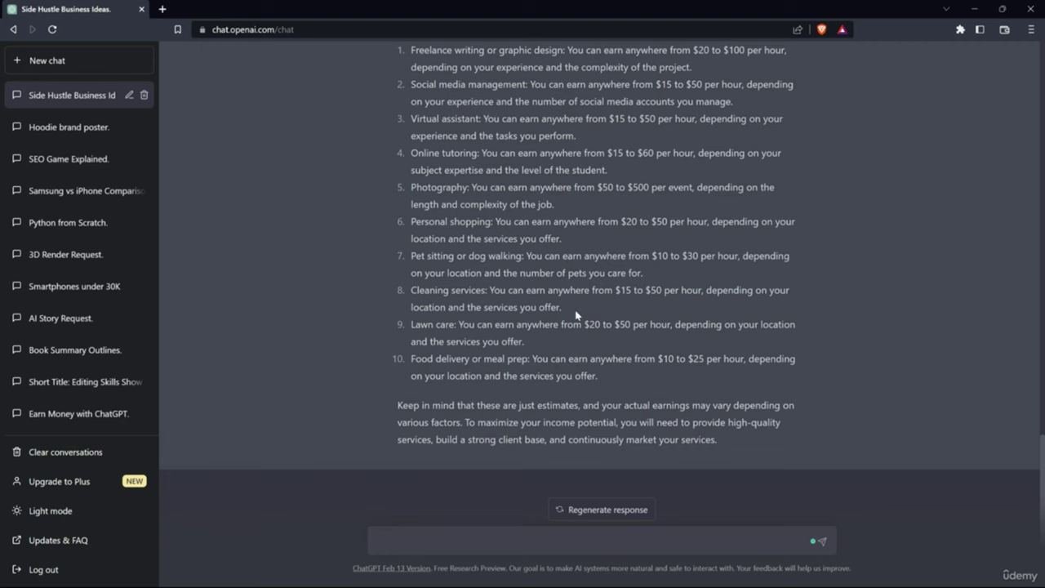
{"action": "scroll", "coordinate": [576, 315], "scroll_direction": "up", "scroll_amount": 3}
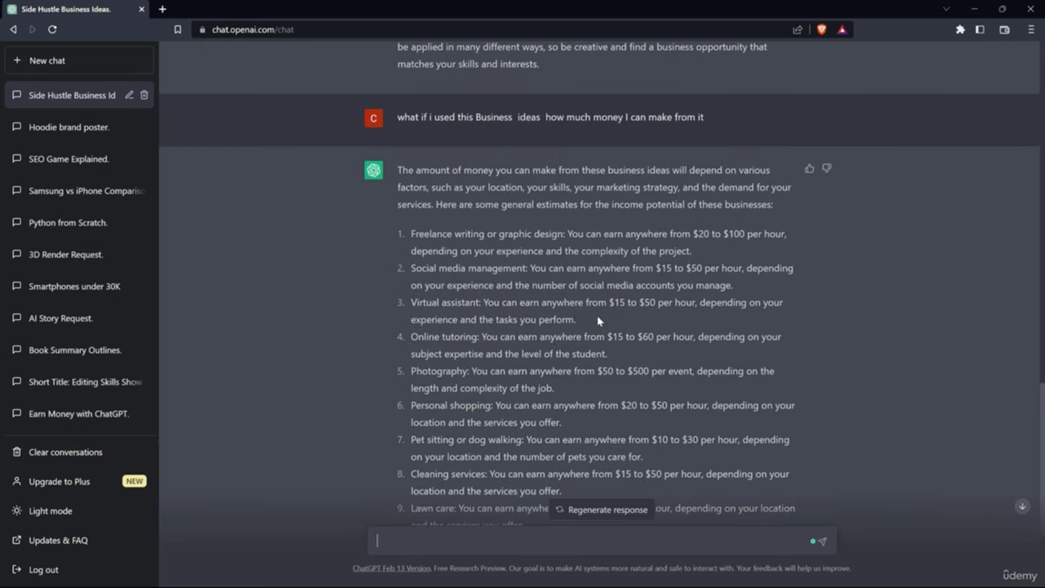